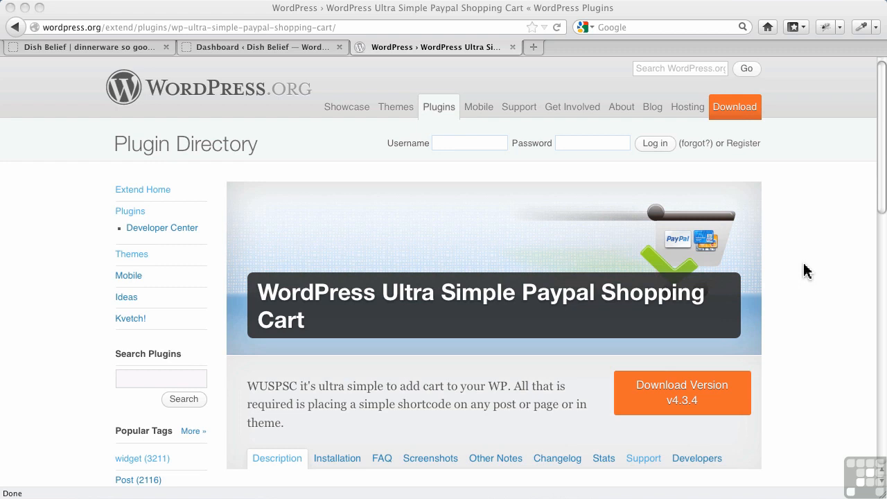
Switch to the site's WordPress dashboard and search for new plugins matching "ultra simple paypal shopping cart".
left_click(214, 47)
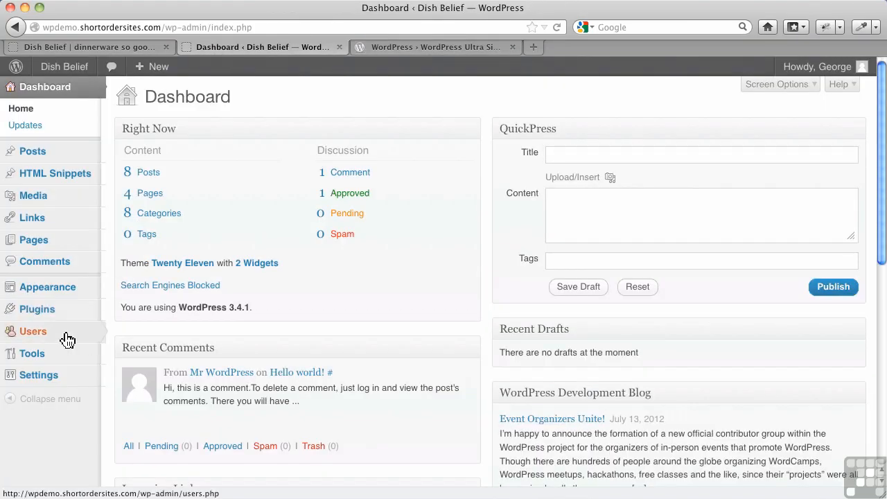
left_click(144, 309)
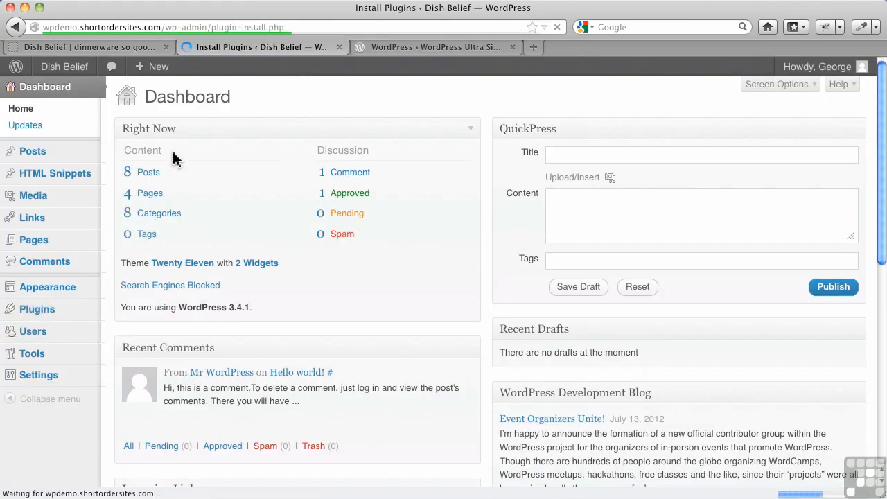
left_click(160, 209)
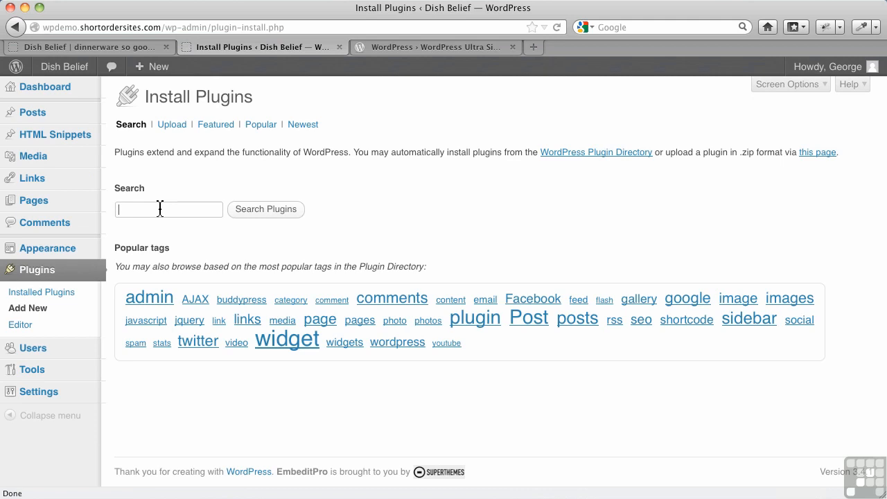
type("ultra simple paypal shopping cart")
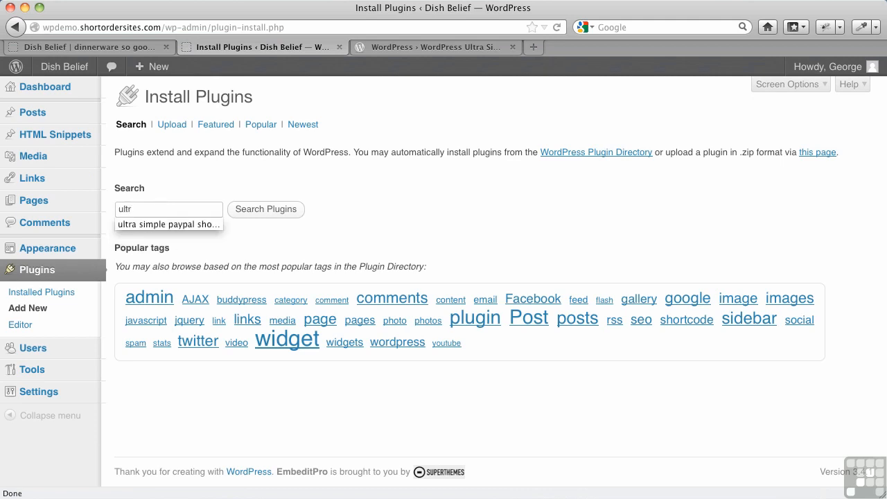
key("Down")
key("Tab")
left_click(288, 213)
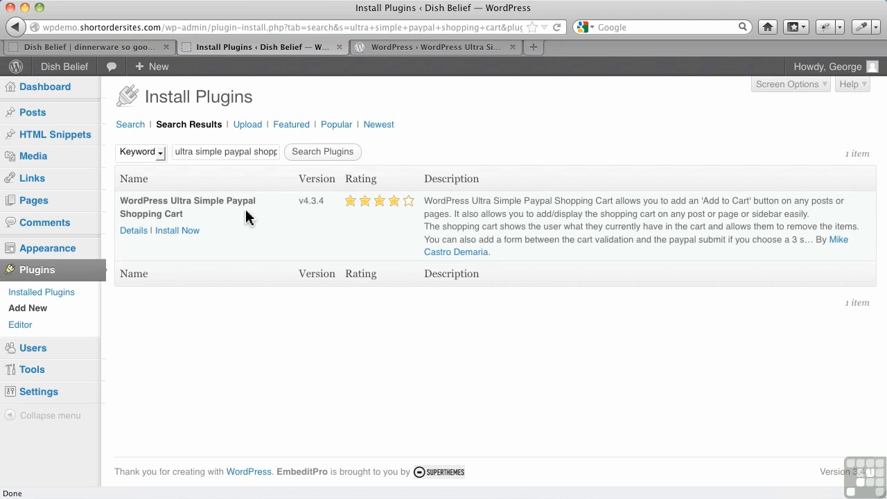
Install the WordPress Ultra Simple Paypal Shopping Cart plugin and try to activate it.
left_click(173, 237)
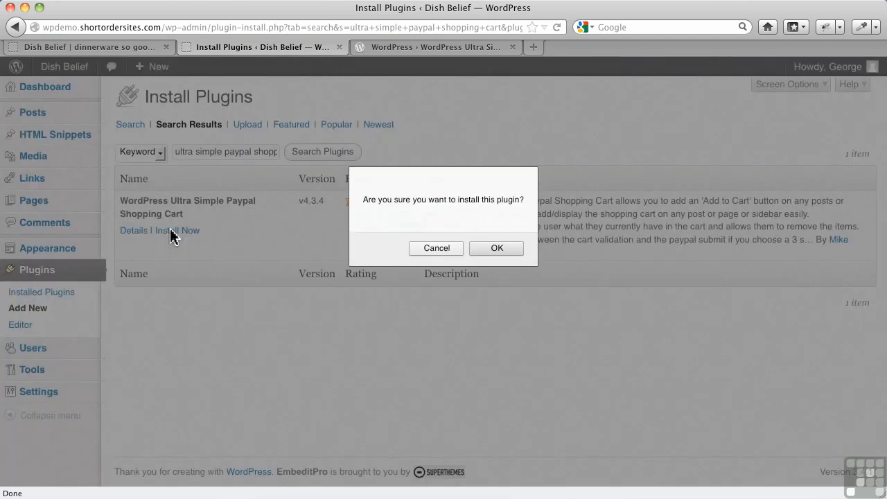
left_click(509, 251)
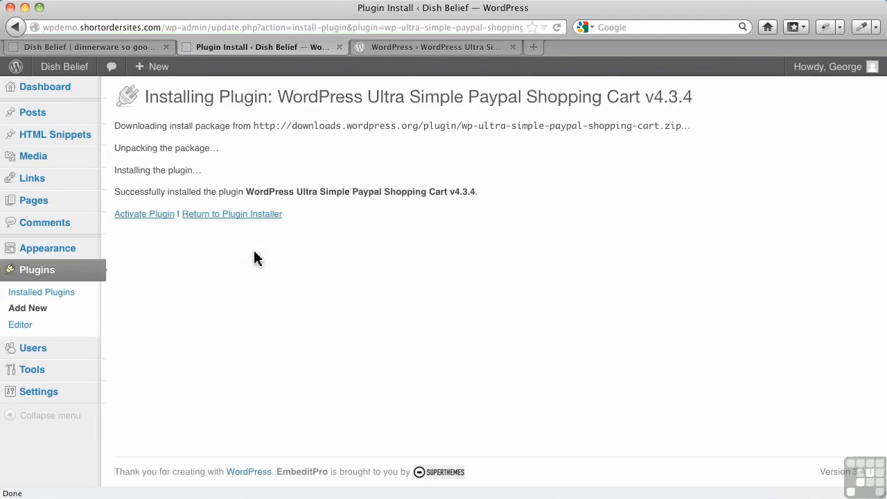
left_click(159, 222)
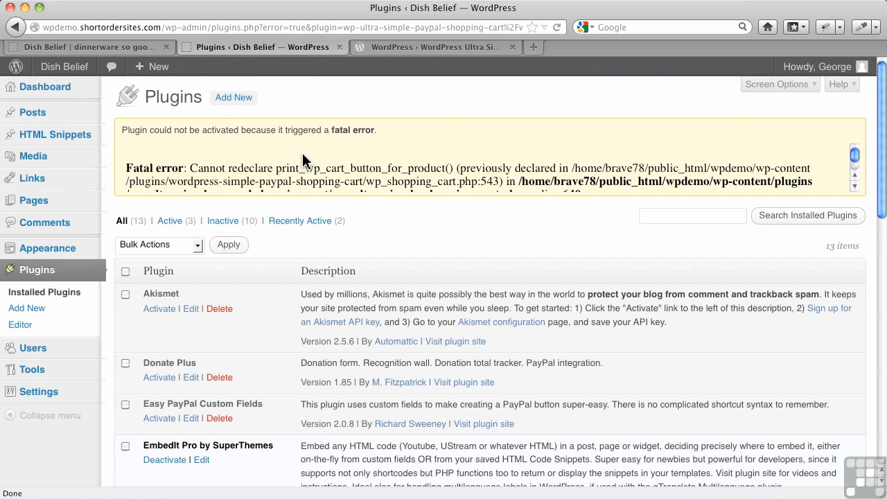
Deactivate the WP Simple Paypal Shopping cart plugin in the list of installed plugins.
scroll(277, 237, "down", 6)
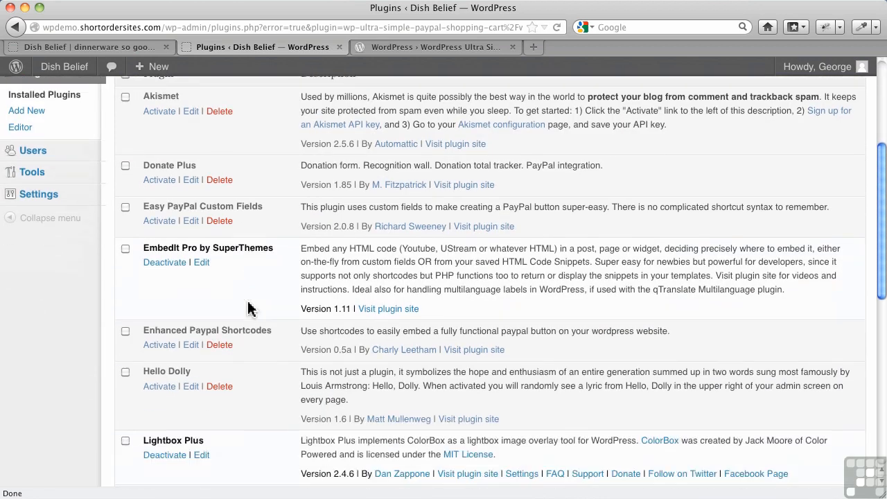
scroll(249, 309, "down", 8)
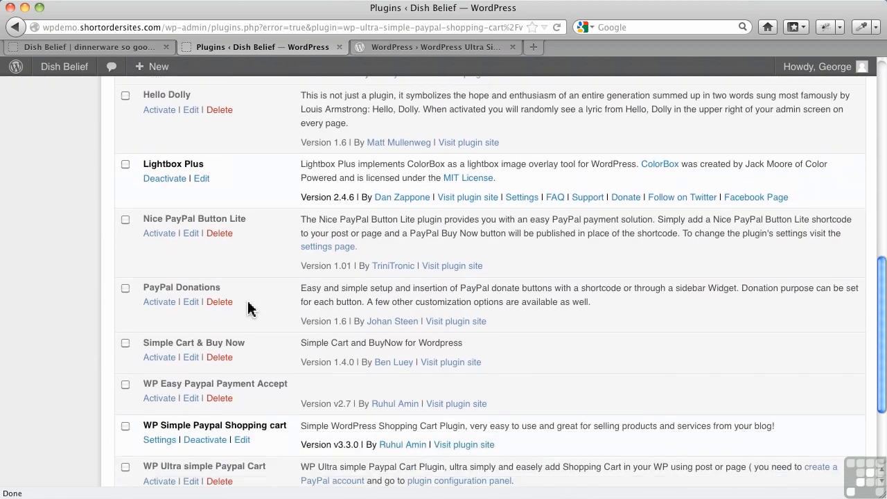
scroll(248, 308, "down", 4)
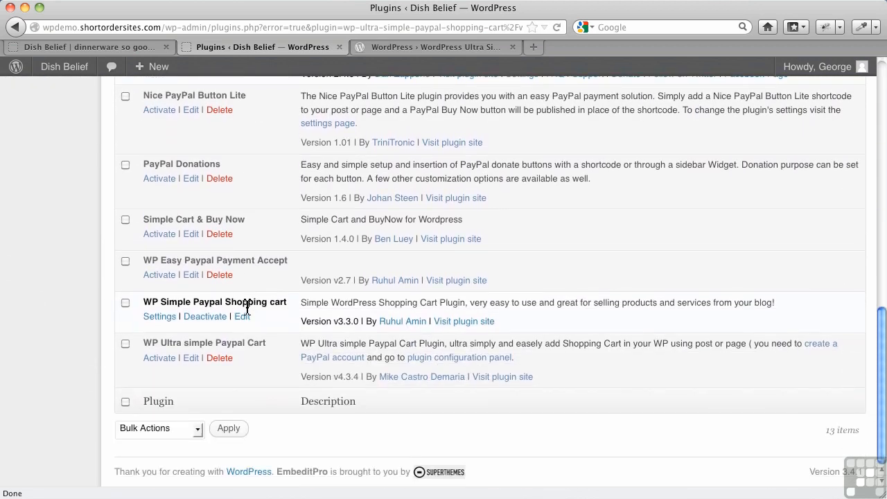
left_click(199, 318)
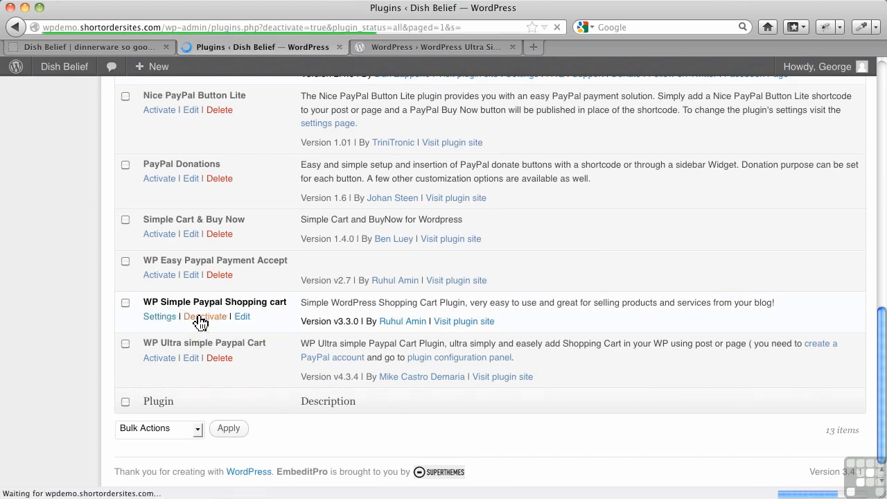
Activate the WP Ultra simple Paypal Cart plugin in the list of installed plugins.
scroll(199, 320, "down", 10)
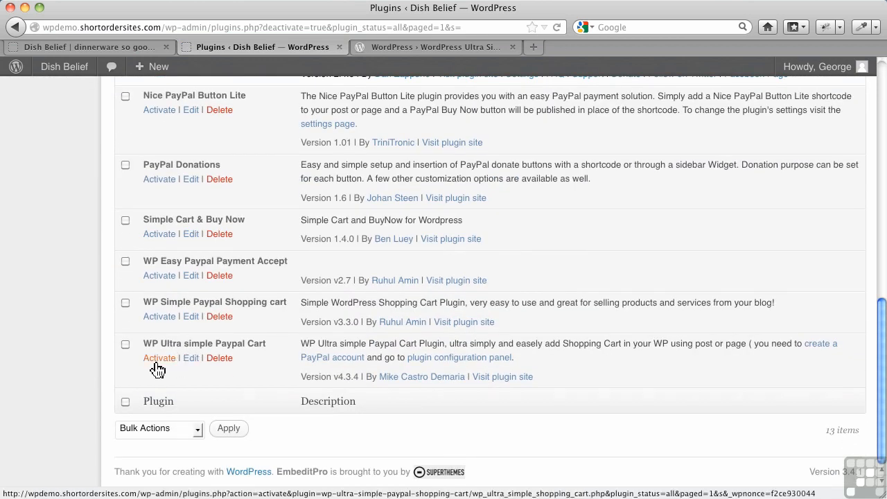
left_click(156, 360)
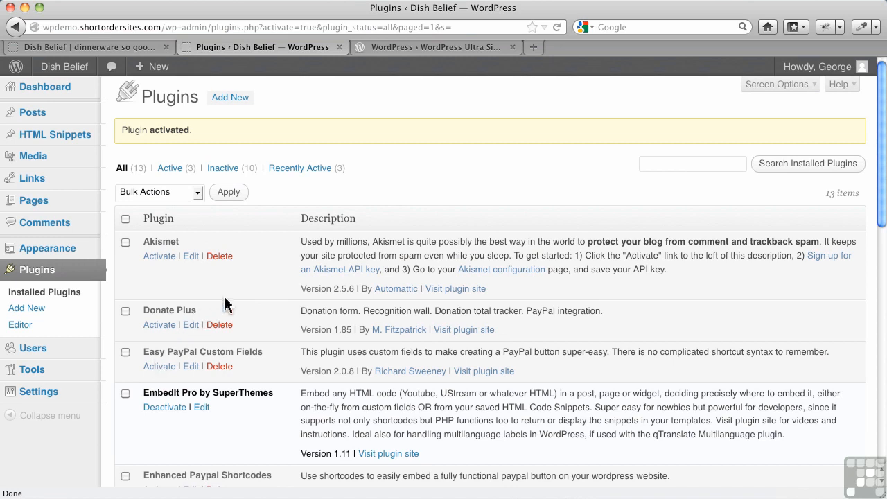
scroll(224, 298, "down", 1)
scroll(224, 298, "up", 1)
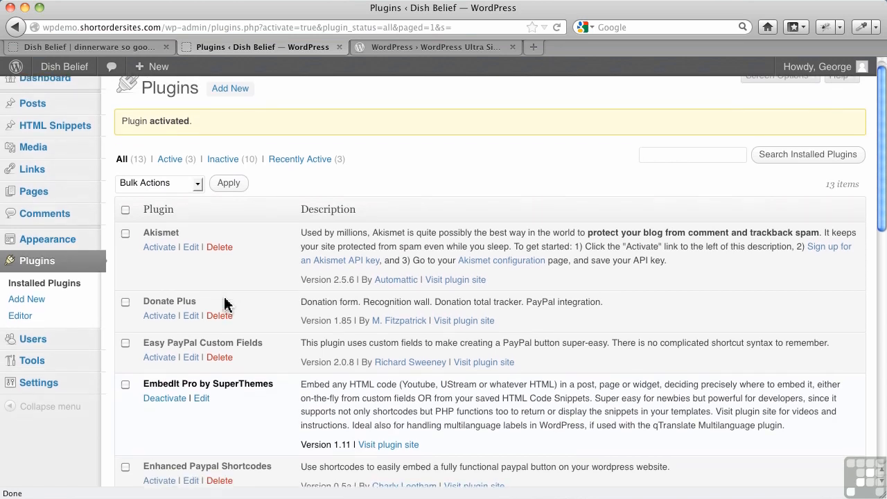
Open the Ultra simple Cart options and read the usage instructions for the product and shopping cart shortcodes.
mouse_move(64, 400)
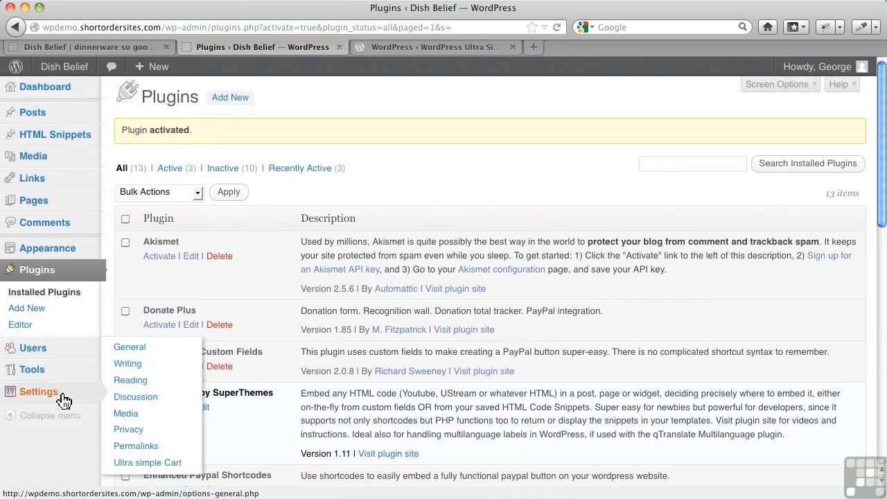
left_click(136, 463)
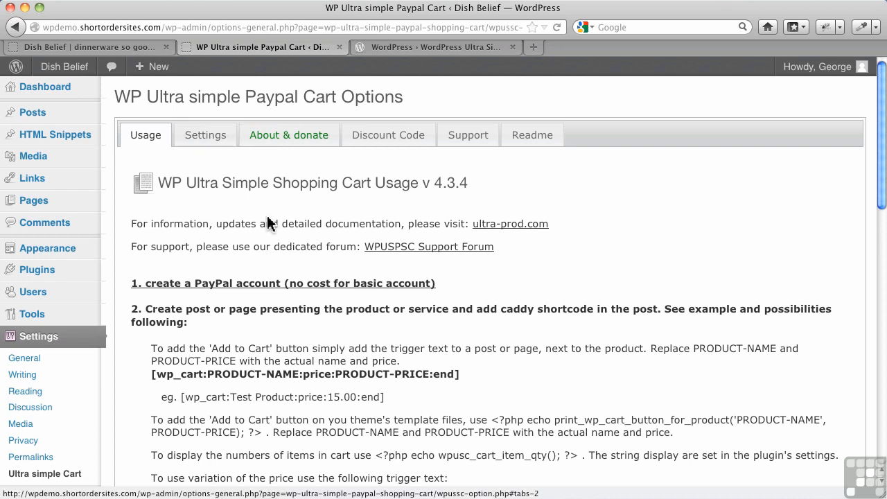
scroll(357, 249, "down", 5)
scroll(357, 251, "down", 4)
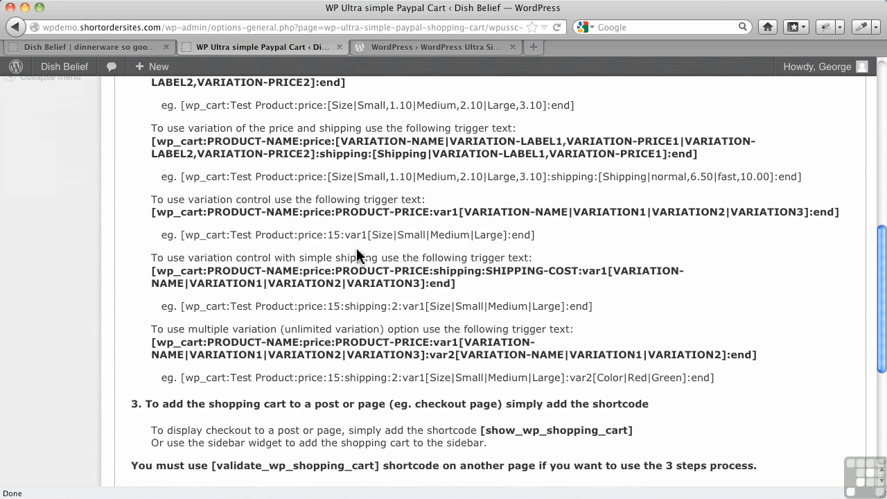
scroll(356, 248, "down", 3)
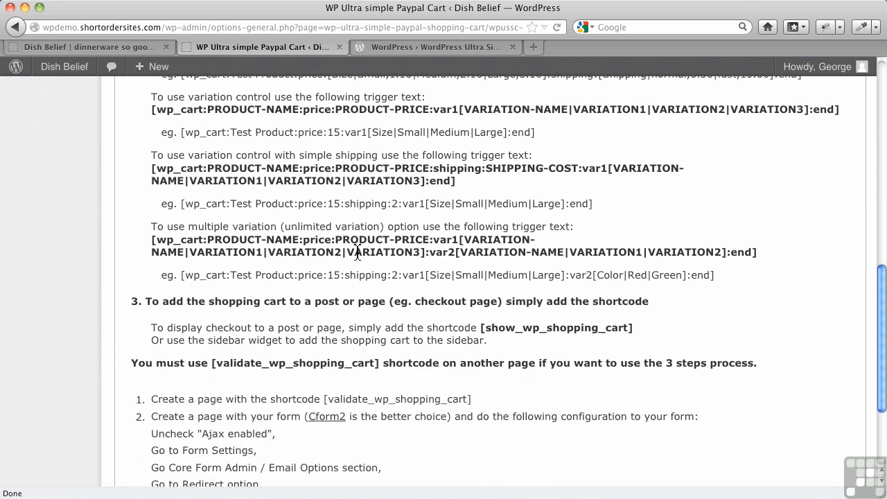
scroll(357, 253, "down", 3)
scroll(357, 253, "up", 8)
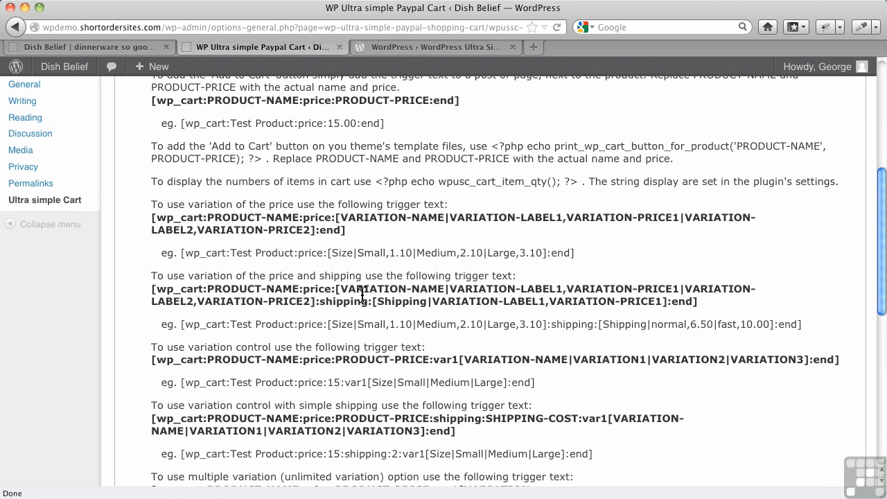
scroll(365, 295, "up", 8)
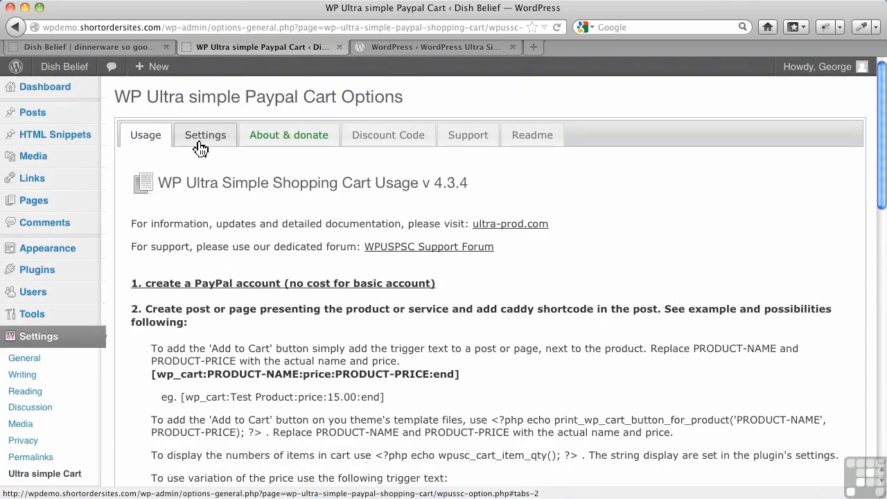
Open the cart plugin's own settings and examine the PayPal account, sandbox, shipping and currency options.
left_click(199, 143)
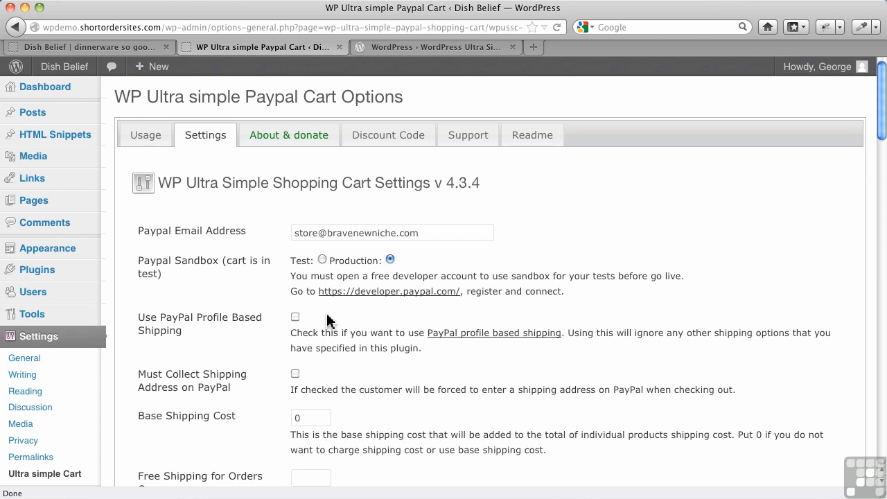
scroll(329, 321, "down", 2)
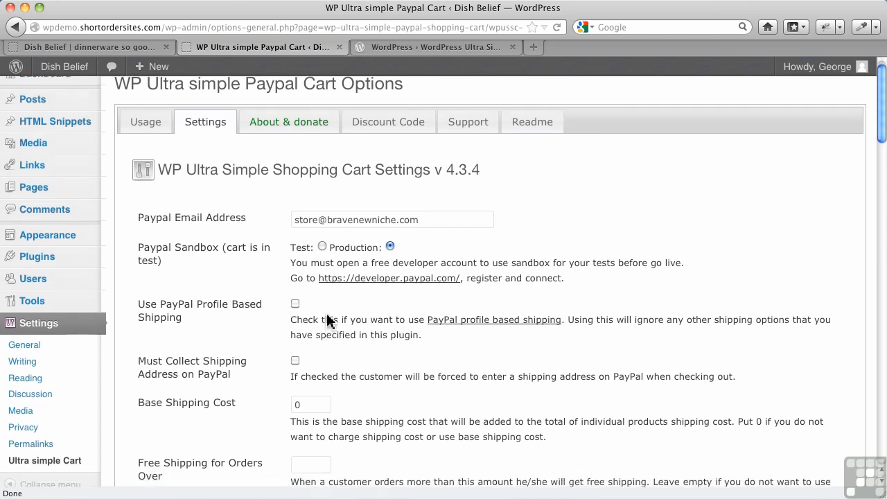
scroll(348, 326, "down", 3)
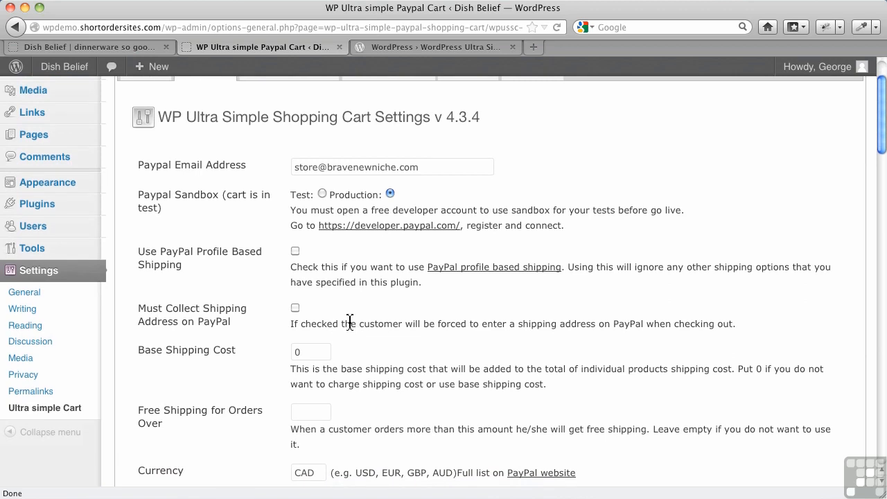
scroll(350, 323, "down", 3)
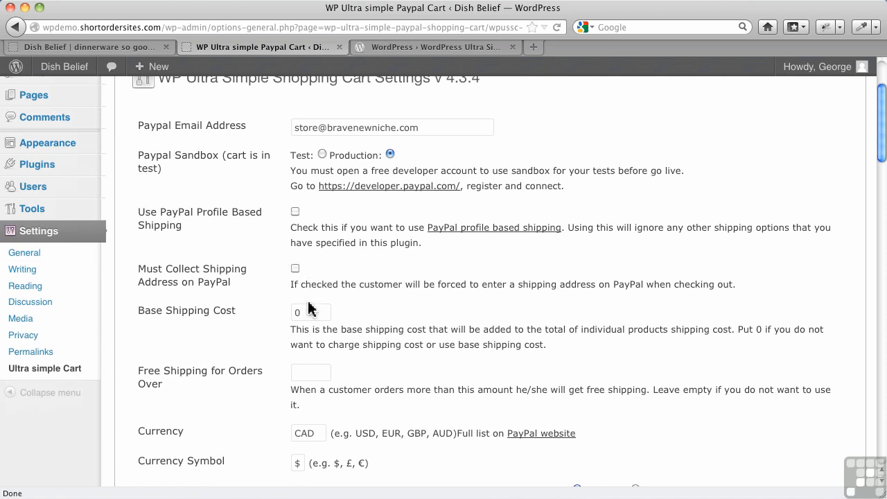
scroll(320, 307, "down", 1)
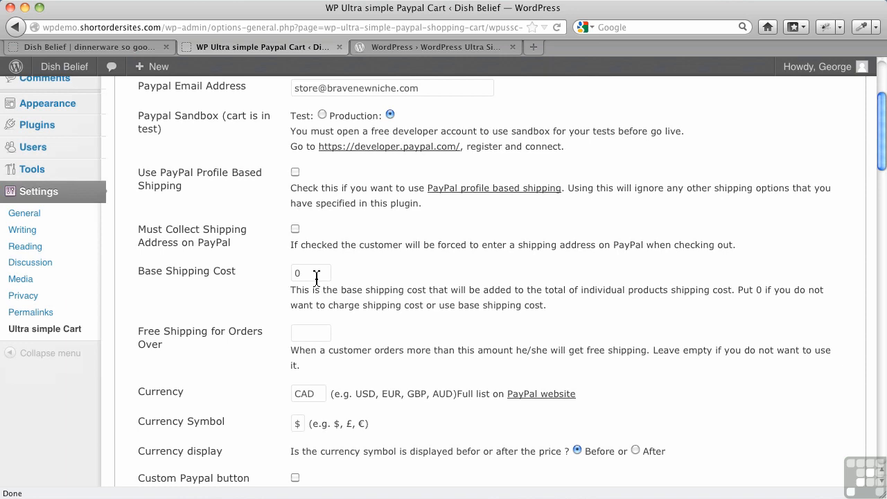
scroll(312, 312, "down", 1)
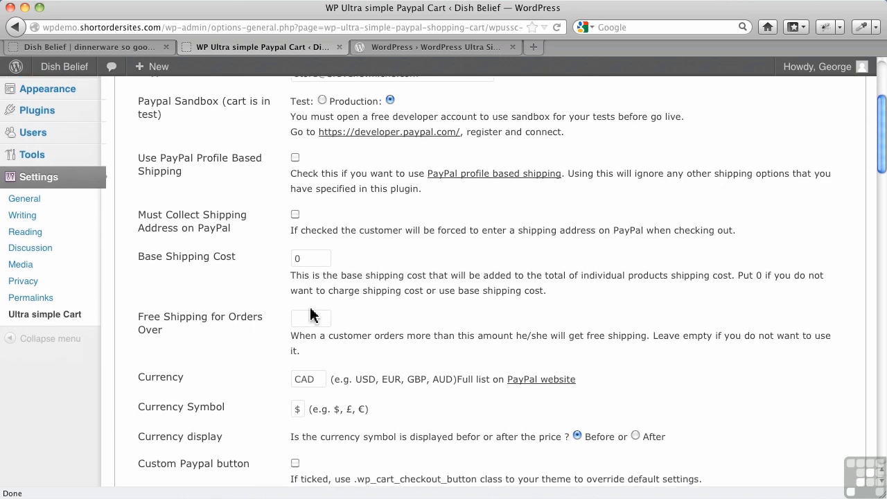
left_click(323, 310)
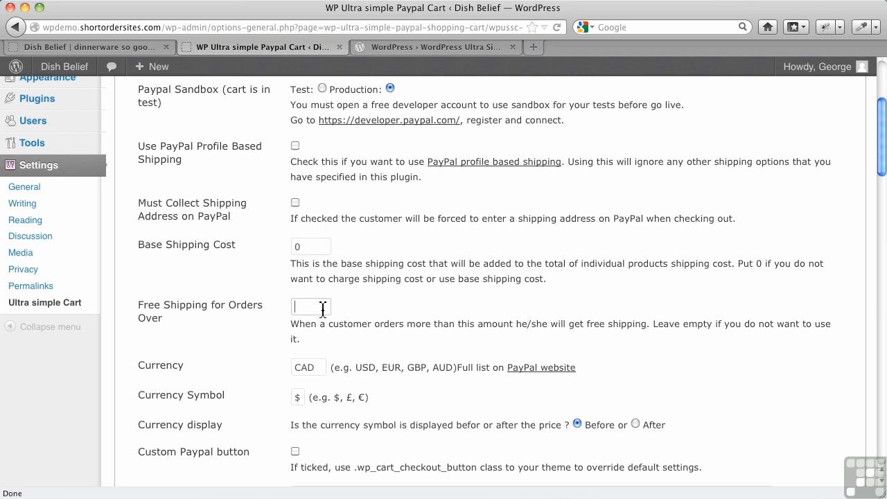
scroll(323, 310, "down", 3)
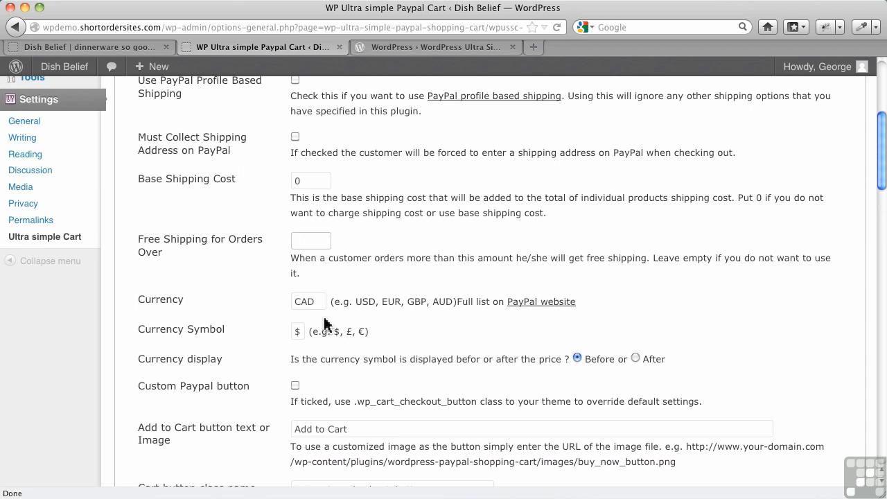
scroll(324, 324, "down", 1)
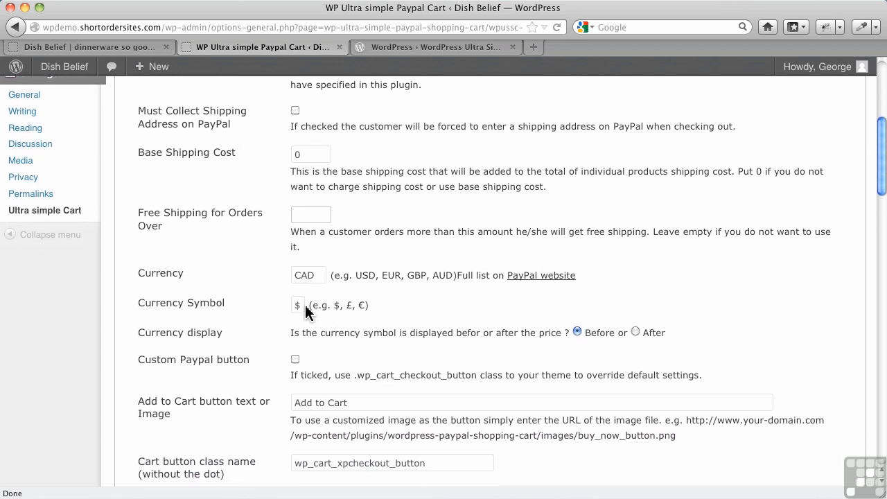
scroll(306, 312, "down", 1)
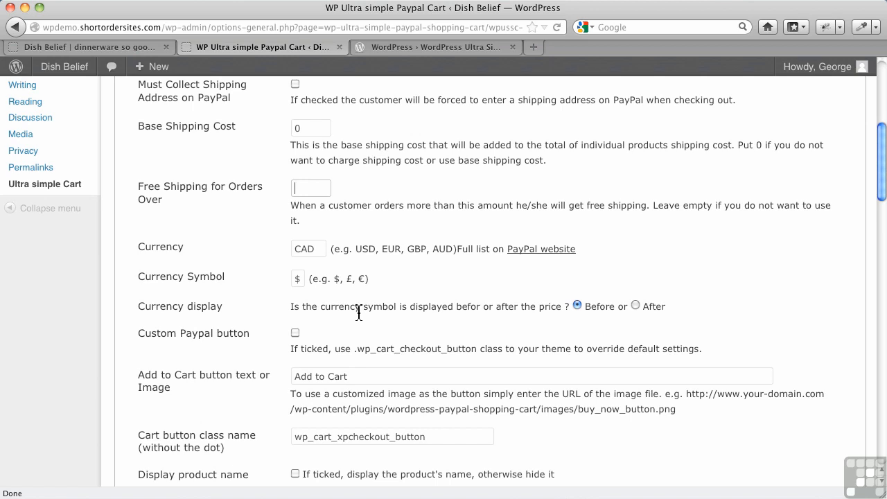
Examine the cart button settings, including the custom PayPal button, button text and class name, and the product display options.
scroll(335, 323, "down", 2)
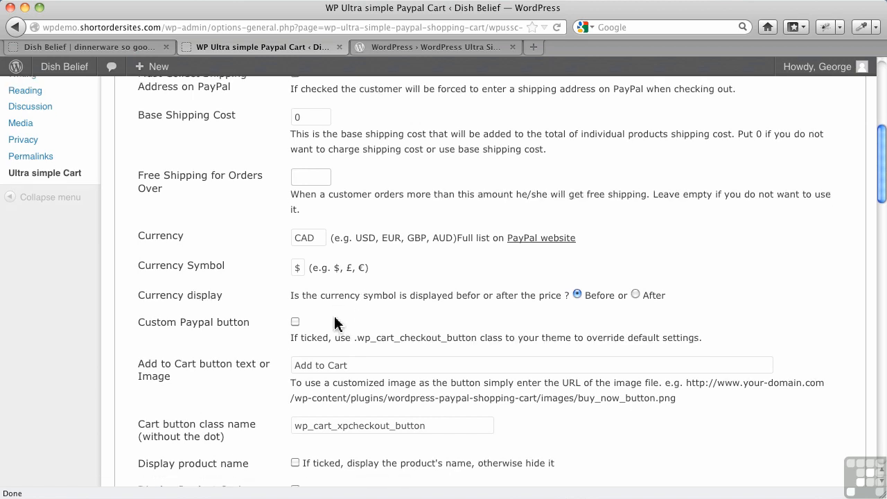
scroll(334, 323, "down", 2)
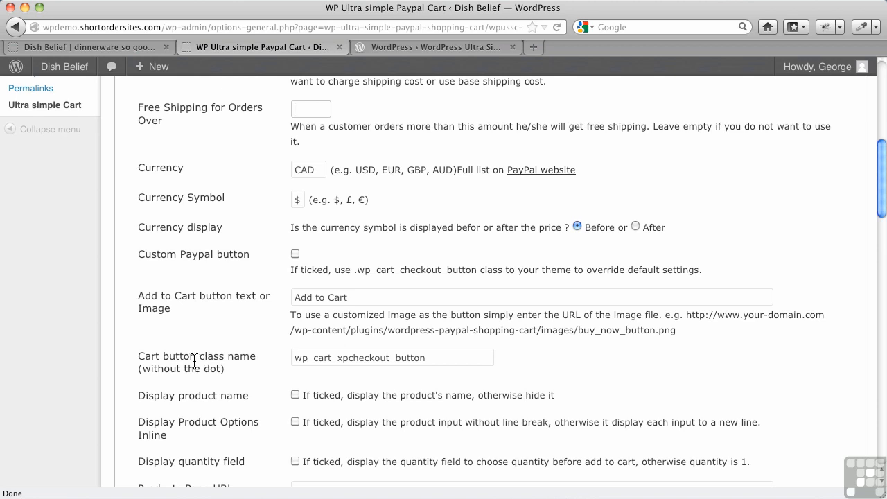
scroll(195, 361, "down", 1)
scroll(194, 361, "down", 1)
mouse_move(192, 331)
left_mouse_down()
mouse_move(243, 330)
mouse_move(238, 340)
mouse_move(185, 331)
left_mouse_up()
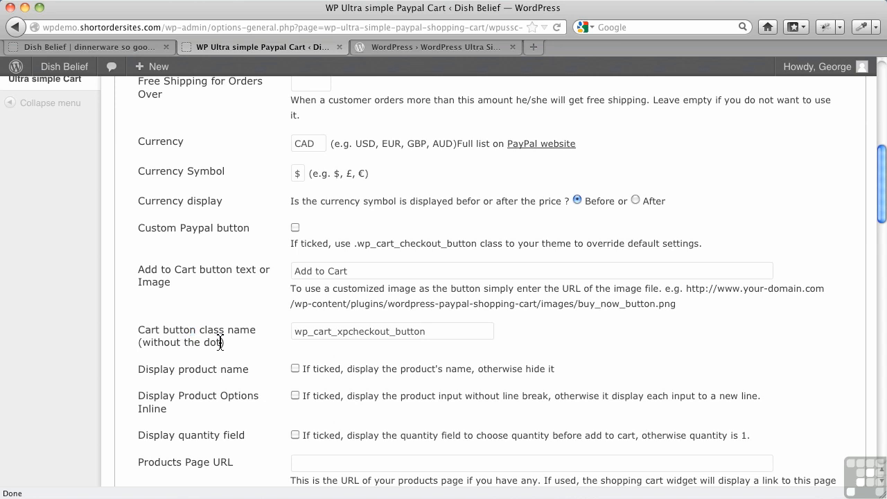
left_click_drag(224, 342, 140, 324)
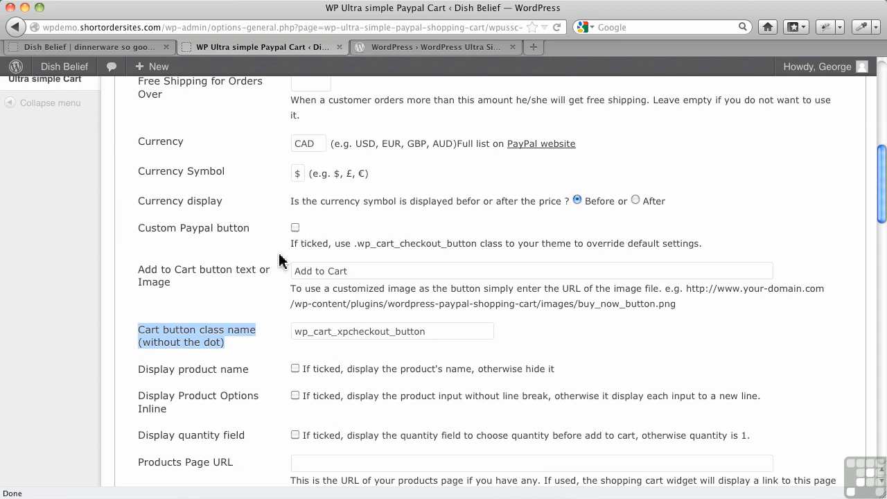
left_click(260, 313)
scroll(260, 313, "down", 3)
scroll(261, 313, "down", 2)
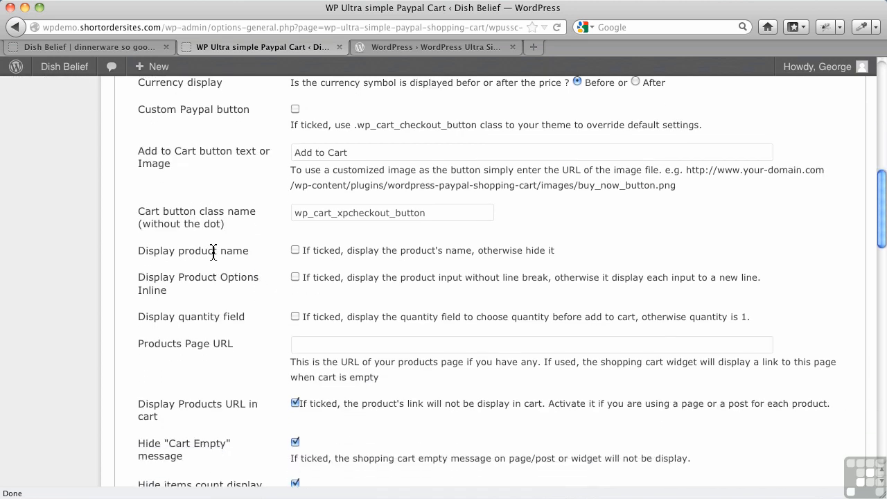